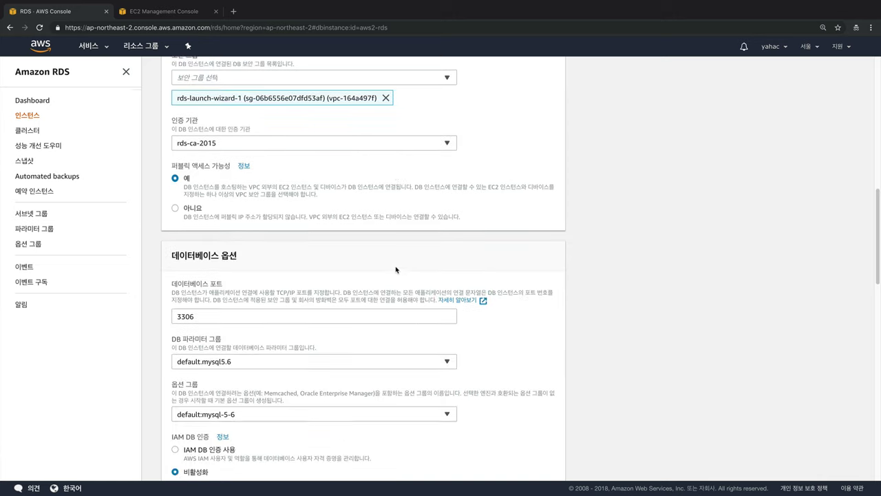
- Set the aws2-rds instance's public accessibility to 아니요 (No) and submit the modification with 즉시 적용 (apply immediately)
left_click(193, 210)
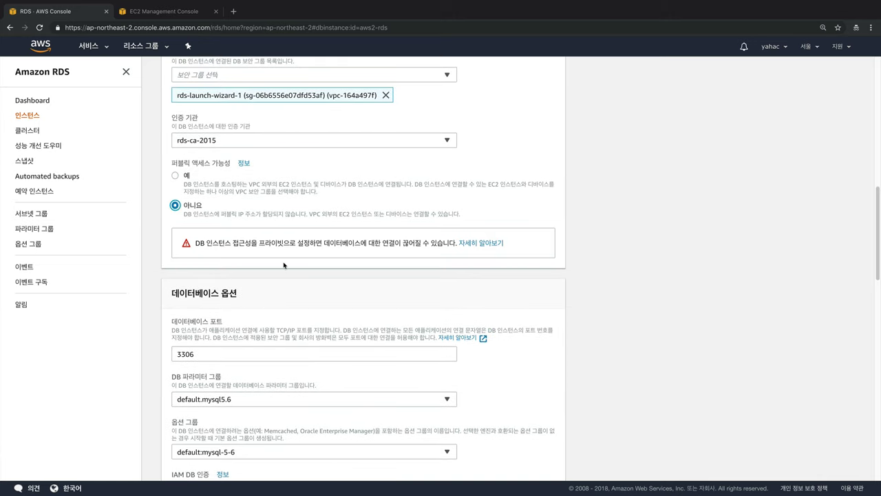
scroll(285, 261, "down", 15)
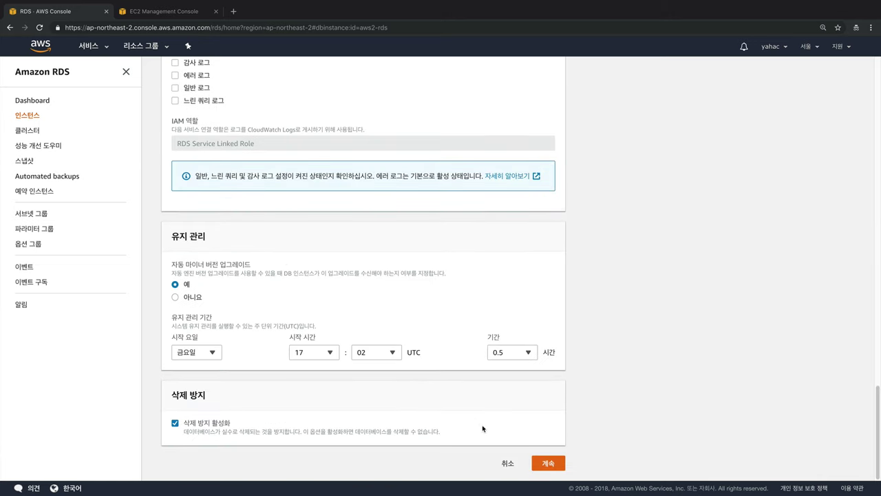
left_click(552, 467)
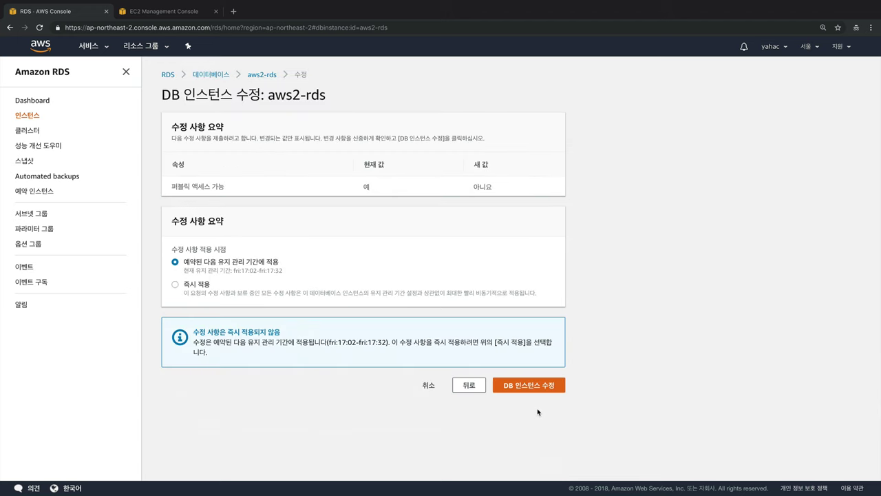
left_click(193, 284)
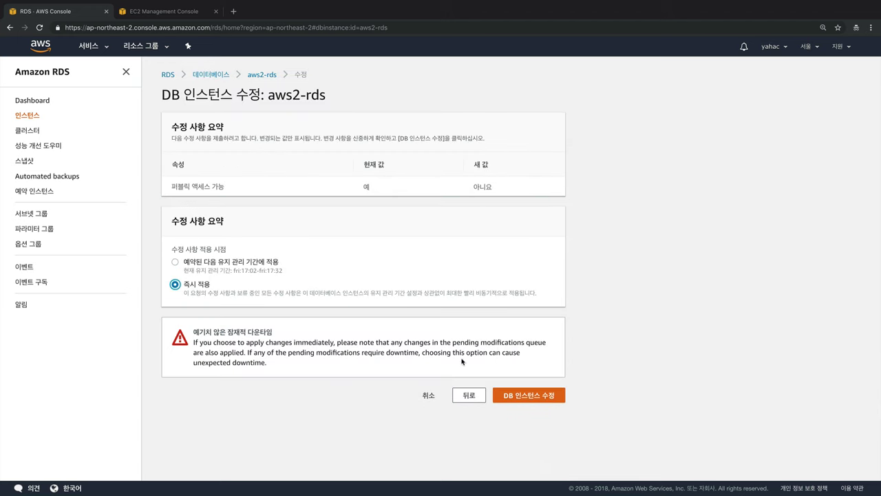
left_click(513, 396)
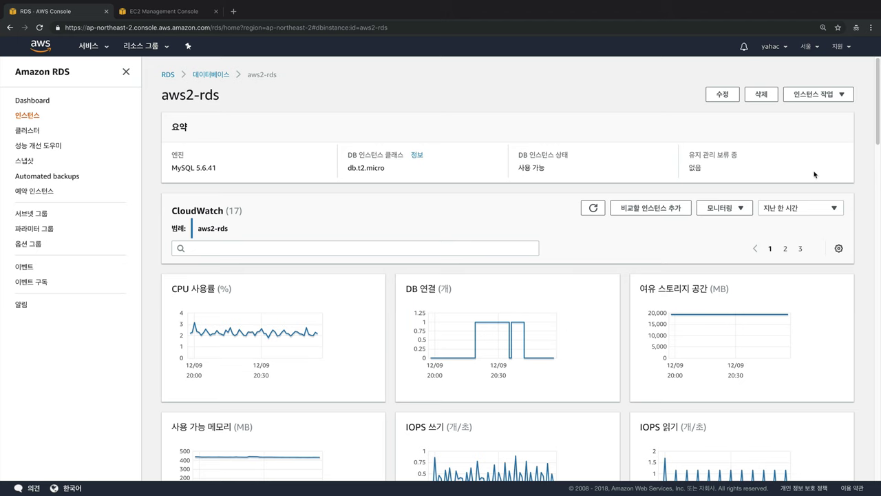
- Open the aws2-rds instance's details from the instance list and go to its rds-launch-wizard-1 security group
left_click(724, 98)
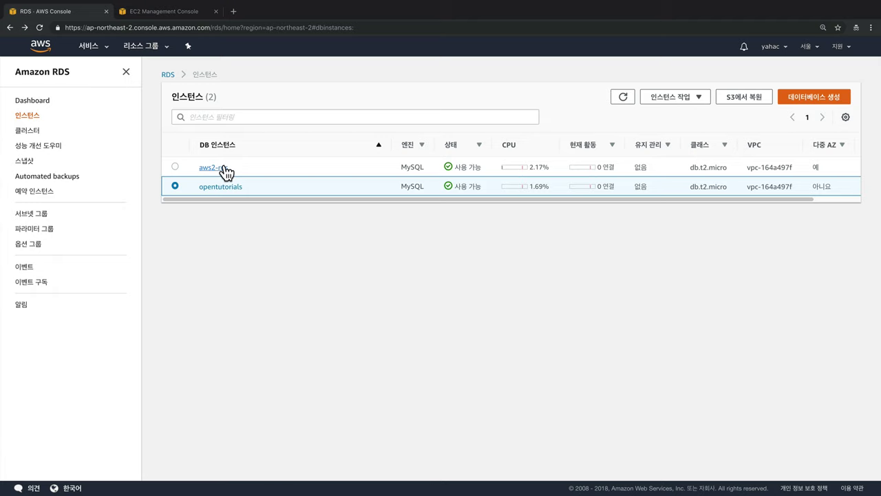
left_click(226, 169)
scroll(377, 241, "down", 4)
scroll(378, 241, "down", 10)
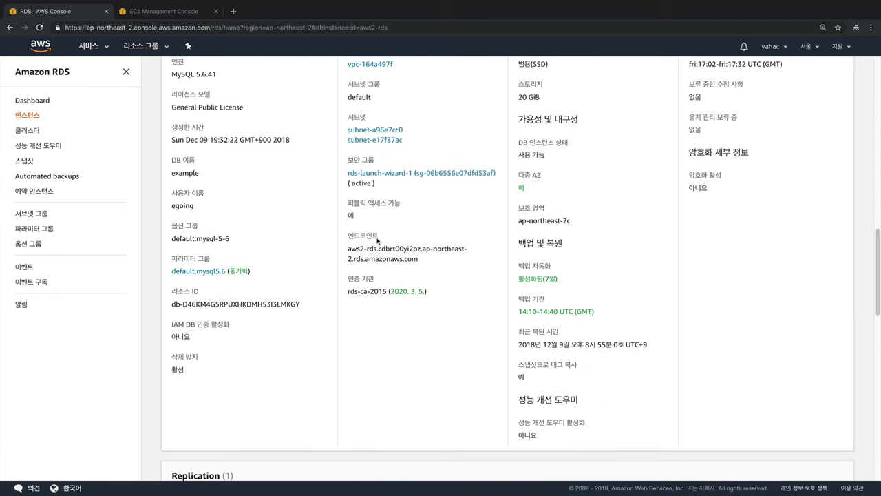
scroll(377, 240, "up", 1)
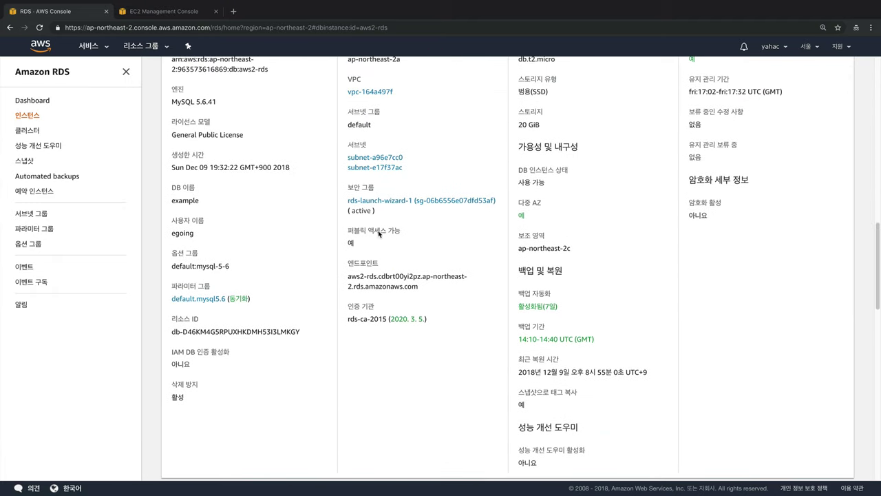
left_click(400, 202)
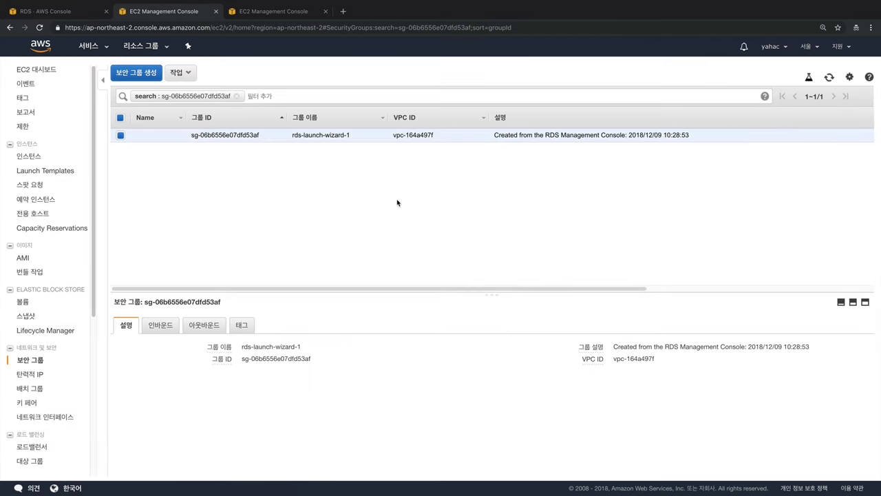
- Delete the MYSQL/Aurora inbound rule from the rds-launch-wizard-1 security group and save the rules
left_click(174, 75)
left_click(167, 322)
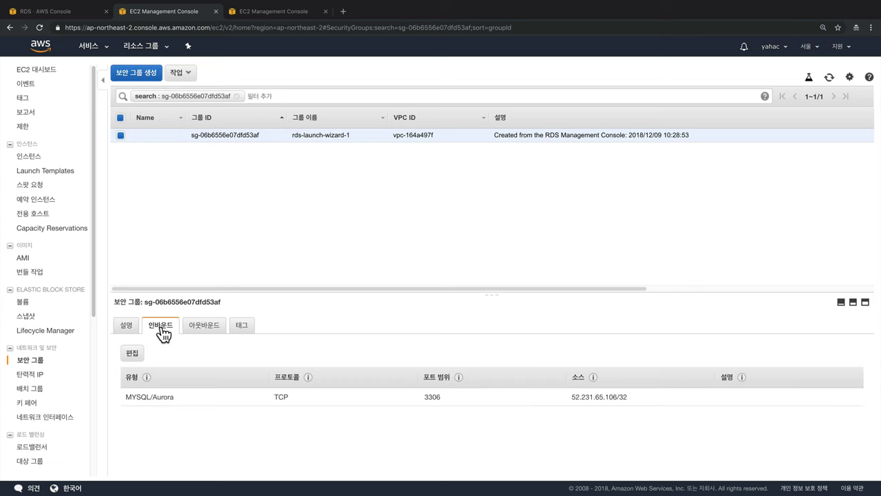
left_click(135, 357)
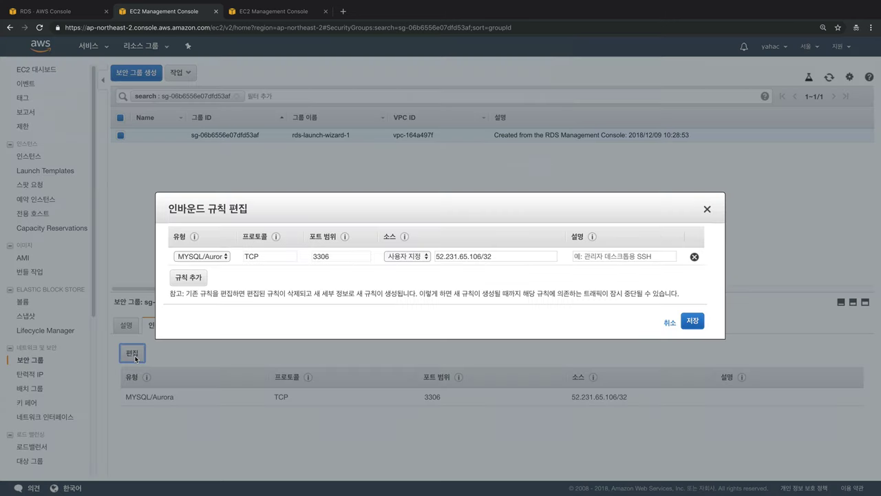
left_click(695, 258)
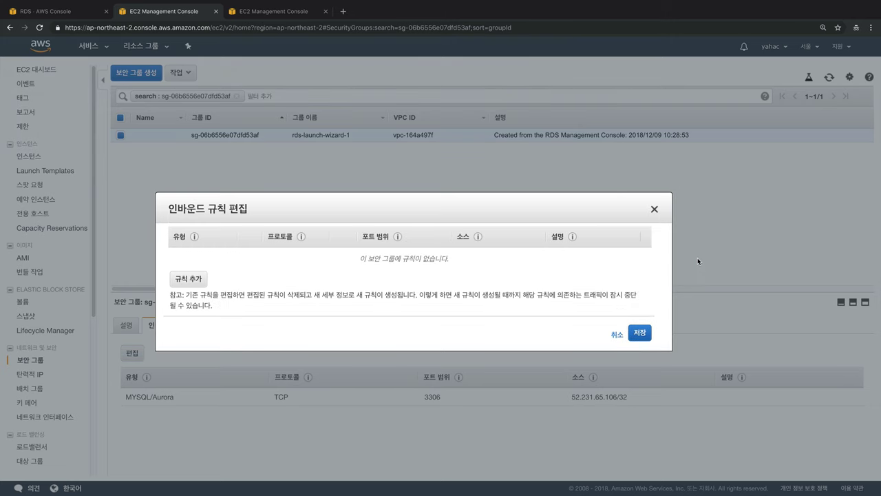
left_click(640, 334)
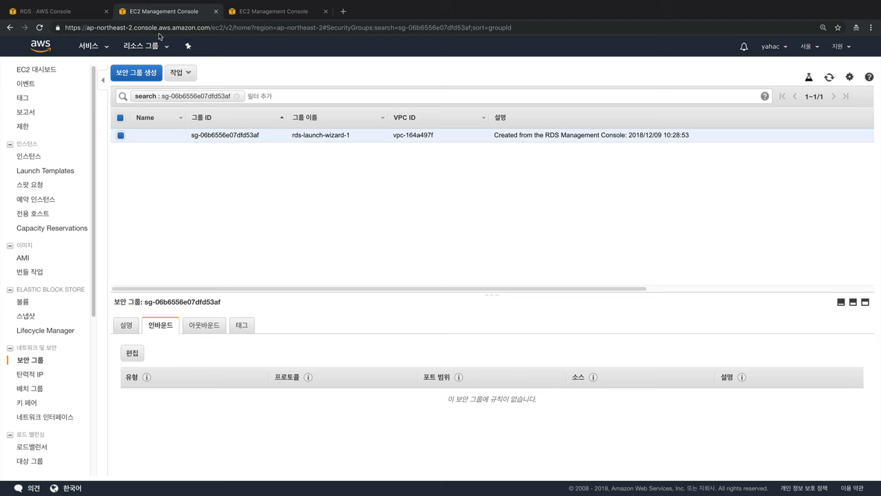
- Start launching a new EC2 instance with the Ubuntu Server 18.04 LTS image and the t2.nano instance type
left_click(80, 15)
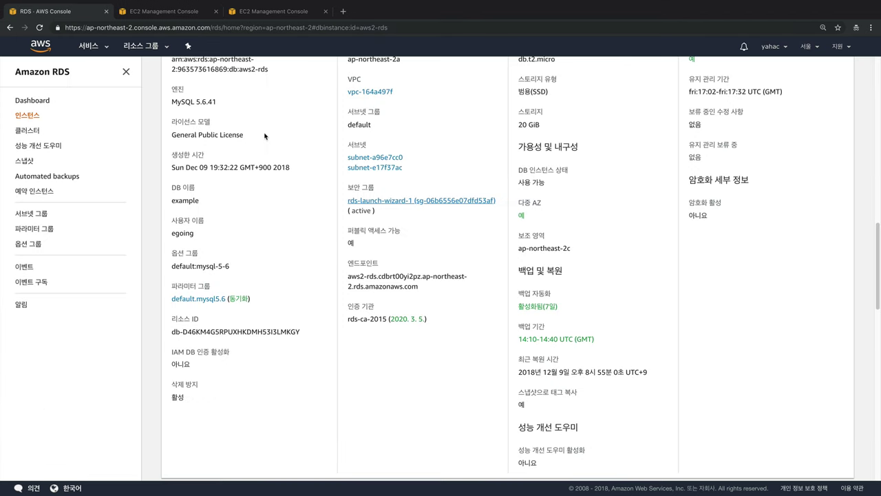
key("ctrl+Tab")
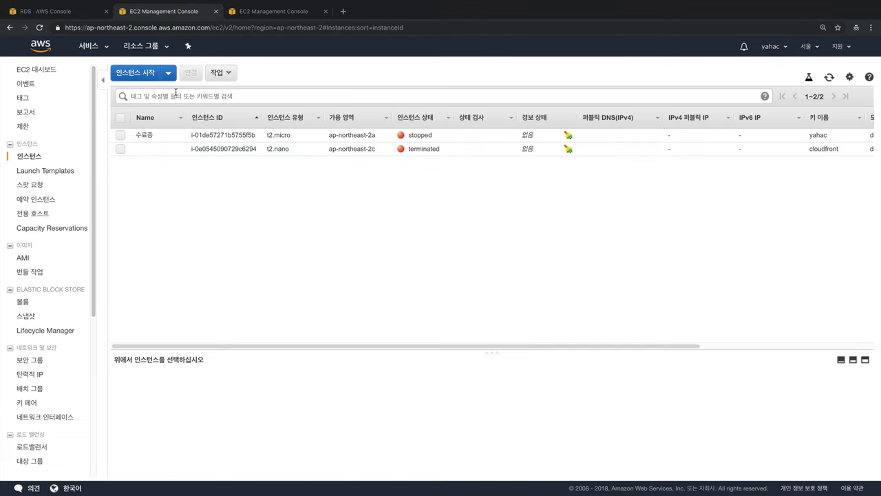
left_click(140, 73)
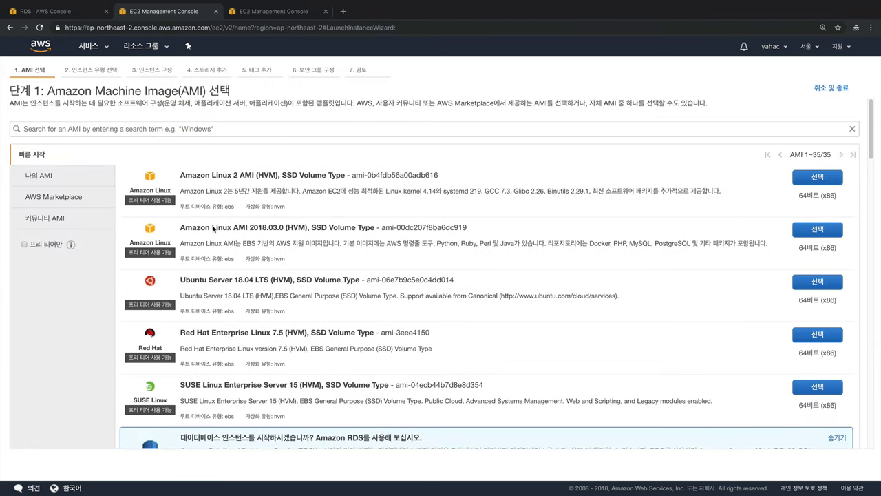
left_click(817, 283)
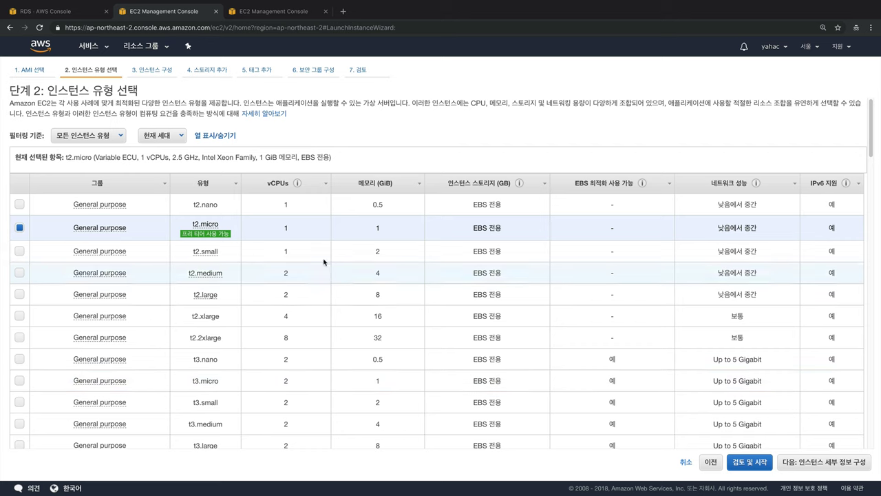
left_click(308, 204)
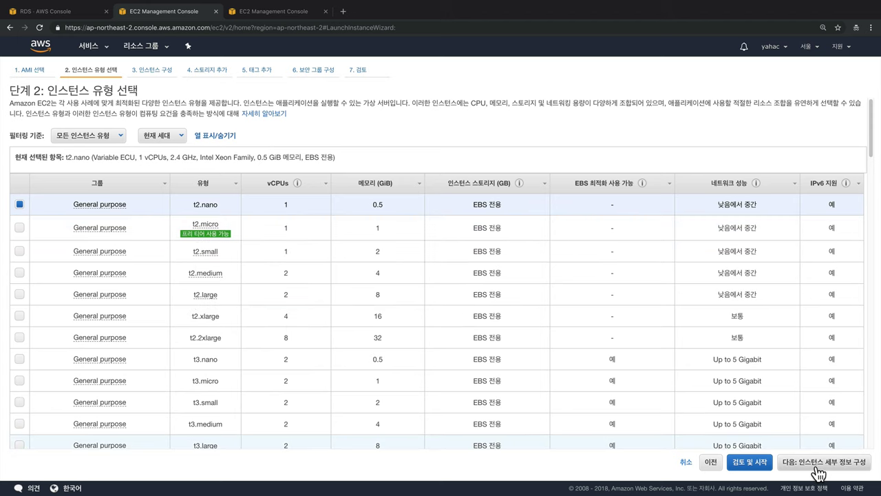
- In the instance details, keep the default network vpc-164a497f and set automatic public IP assignment to 활성화 (enabled)
left_click(819, 474)
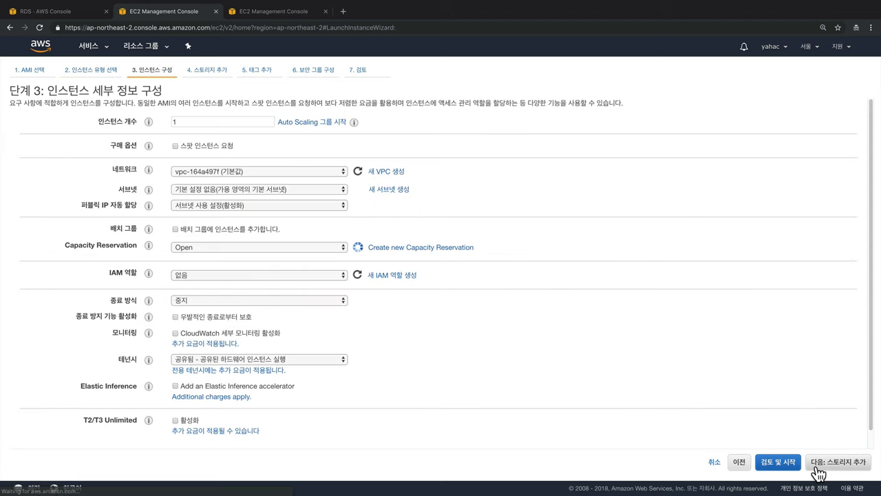
left_click(221, 174)
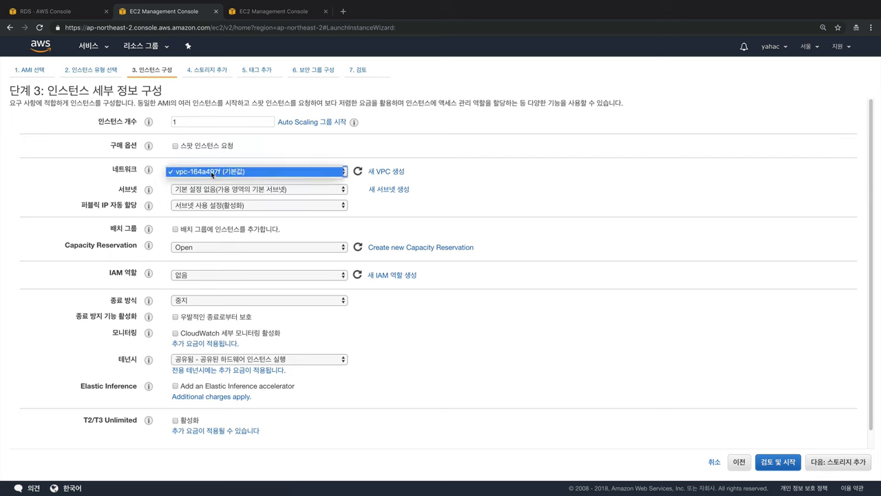
left_click(212, 174)
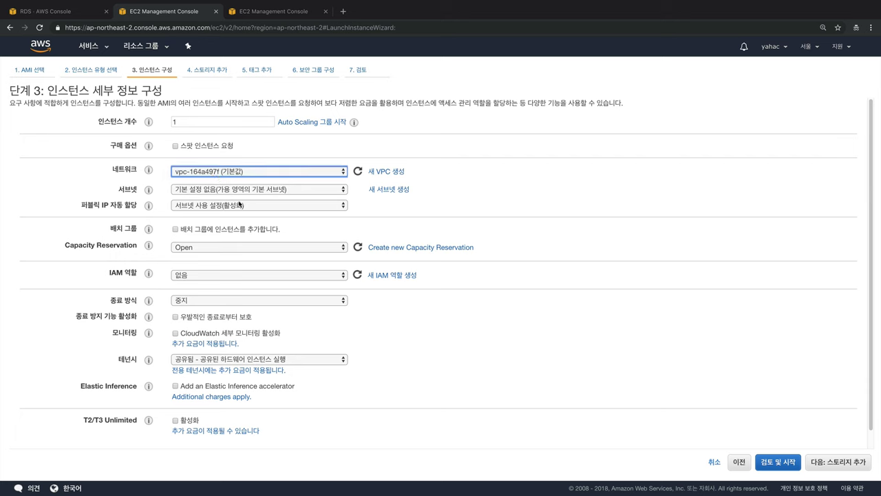
left_click(239, 206)
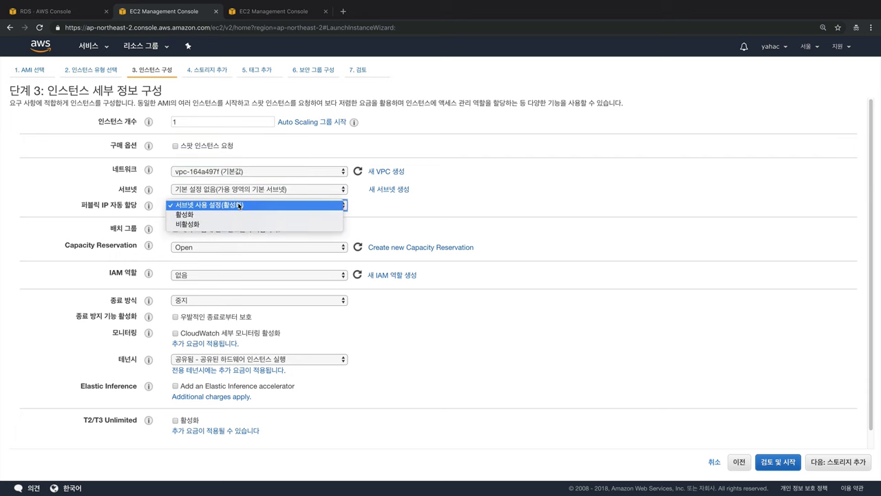
left_click(240, 215)
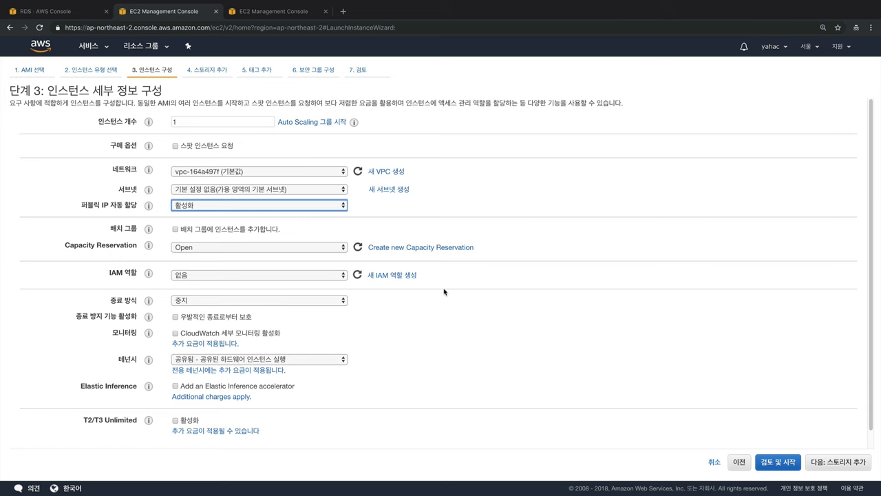
- Keep the default storage, tags and new launch-wizard-10 security group with SSH port 22, and proceed to the launch review
left_click(846, 467)
left_click(845, 470)
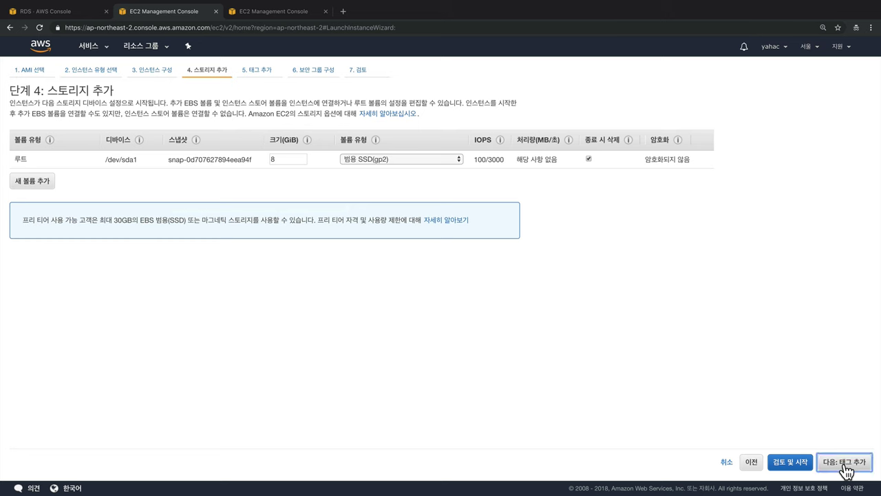
left_click(845, 471)
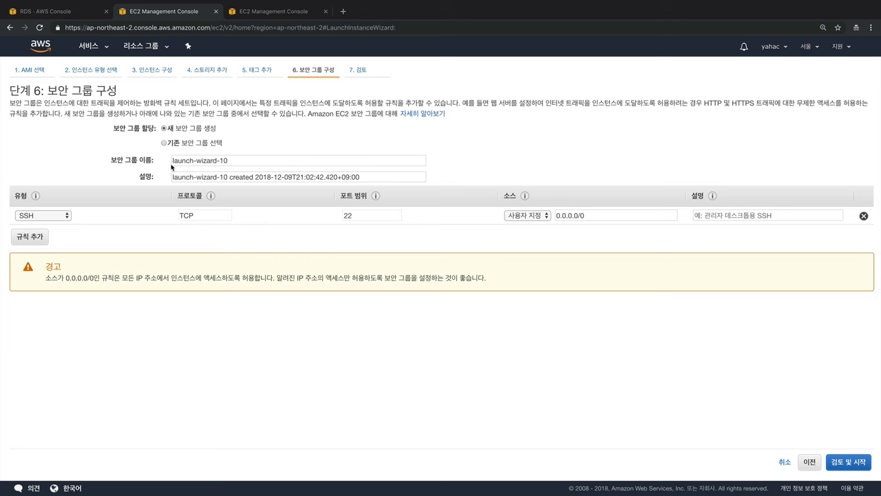
double_click(362, 217)
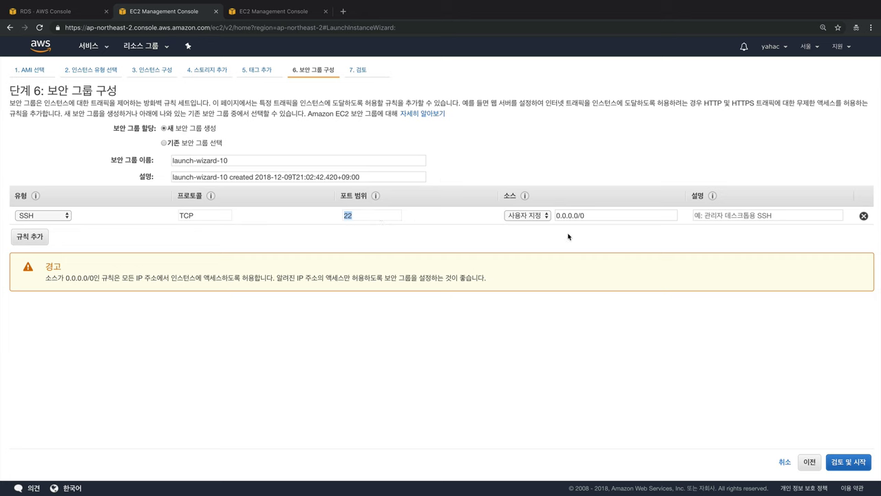
left_click(854, 464)
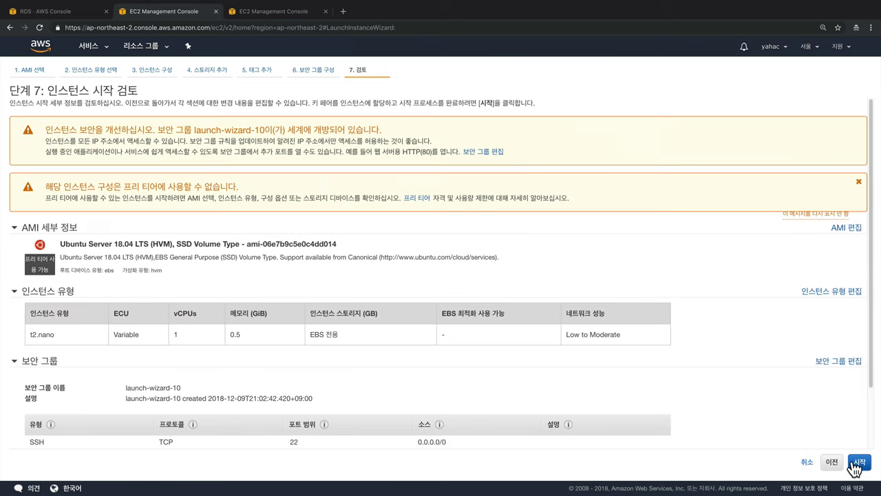
- Launch the instance with the existing cloudfront key pair, acknowledging access to its private key file
left_click(855, 465)
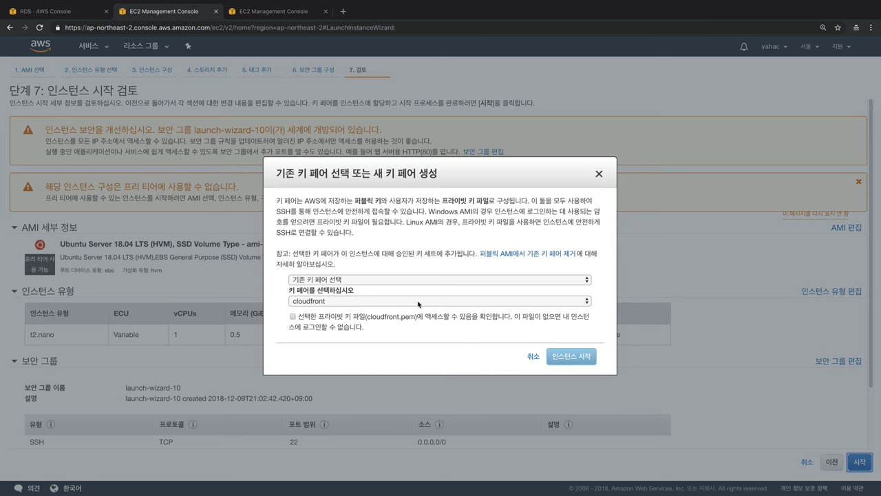
left_click(372, 281)
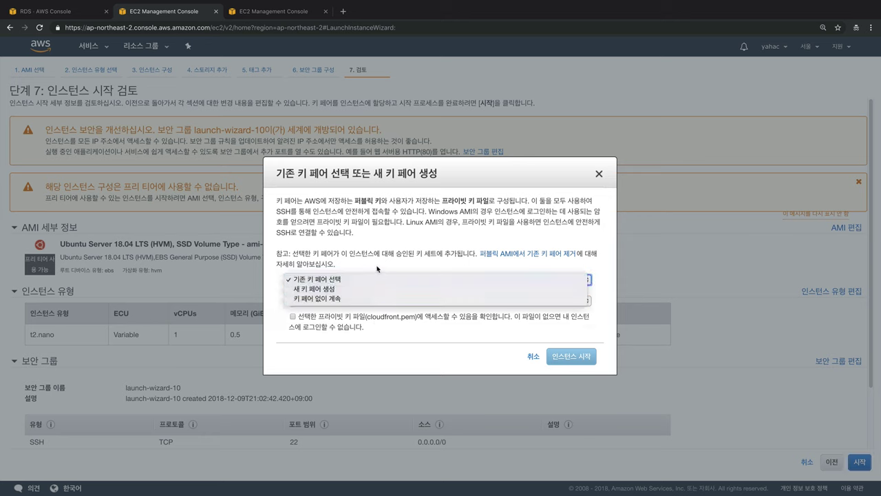
left_click(378, 270)
left_click(368, 315)
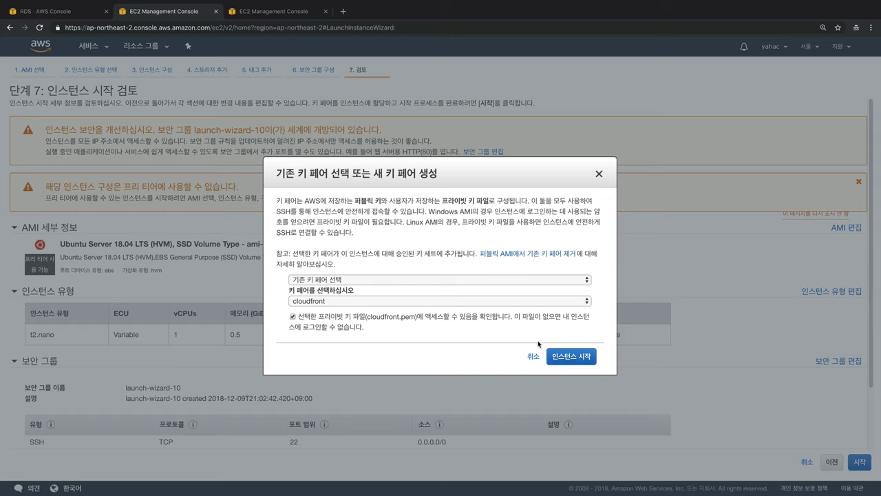
left_click(574, 355)
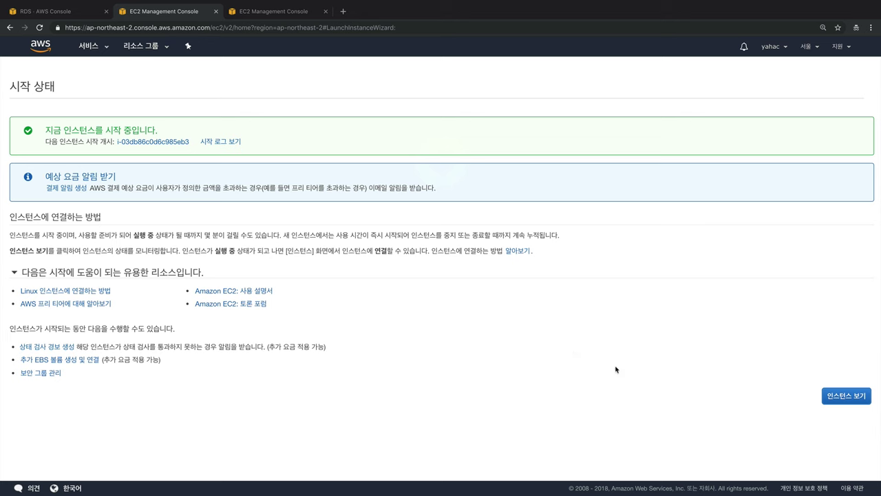
- Go to the instance list, refresh it, select the new running t2.nano instance and copy its IPv4 public IP
left_click(841, 405)
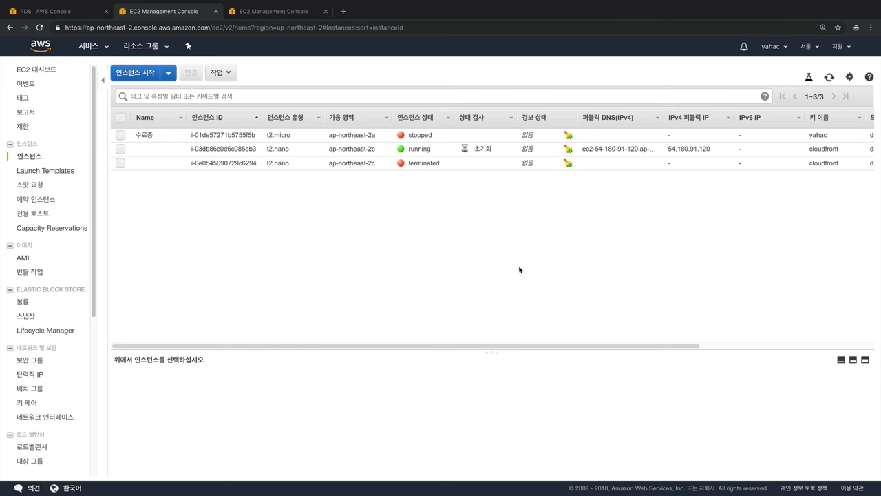
left_click(831, 79)
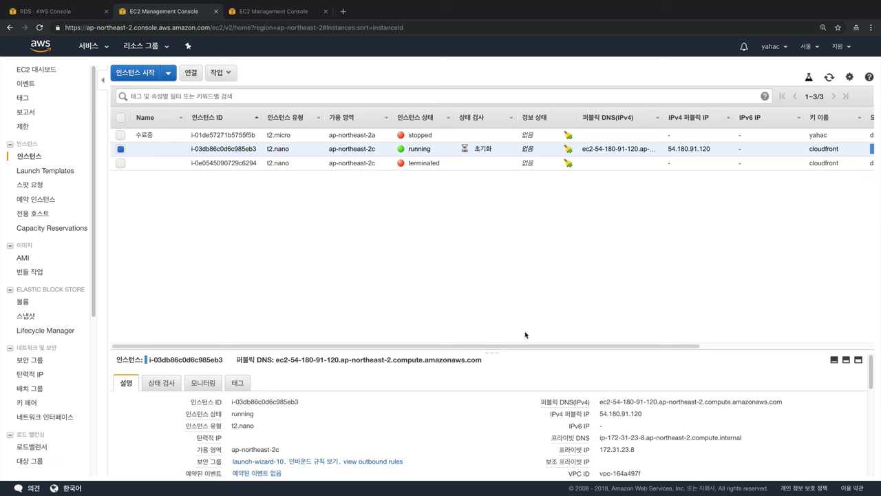
double_click(603, 413)
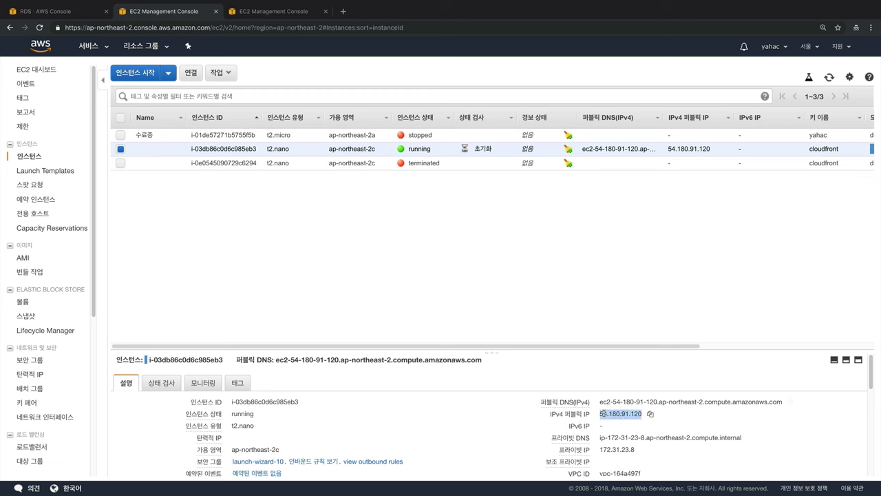
right_click(604, 413)
left_click(638, 410)
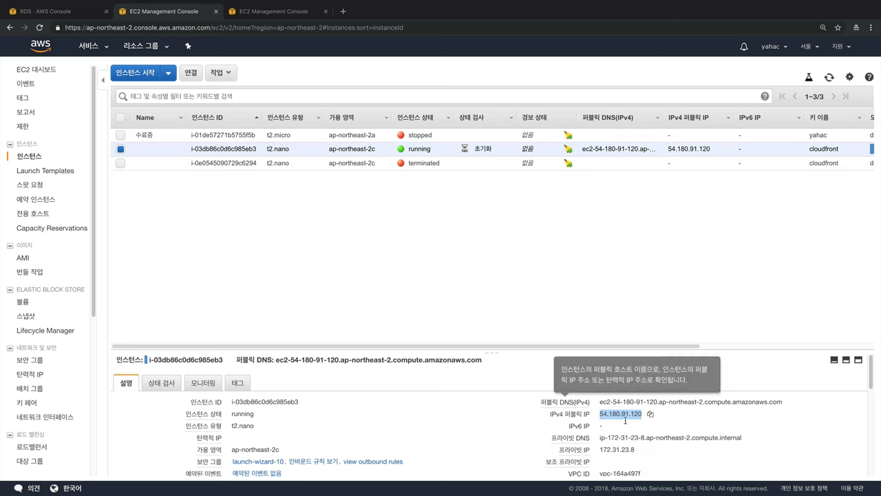
- Copy the running instance's public DNS (IPv4) host name and switch to the terminal
scroll(638, 426, "up", 5)
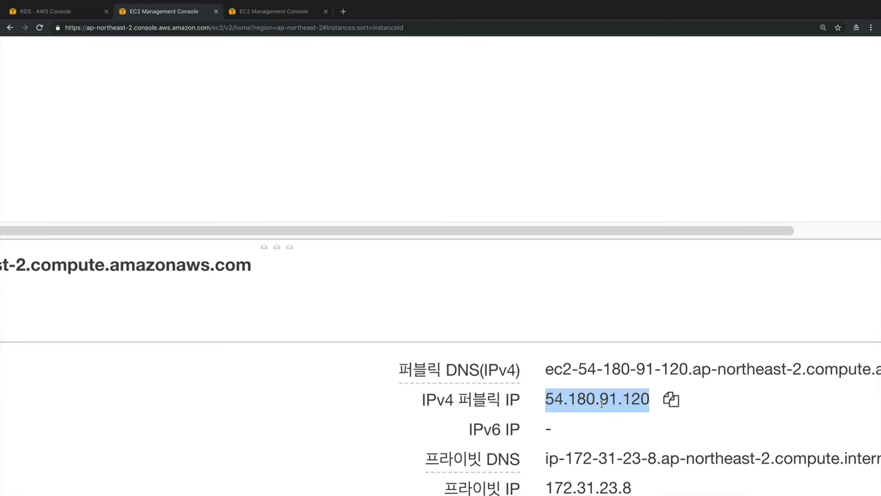
left_click(601, 403)
triple_click(566, 373)
scroll(567, 375, "down", 5)
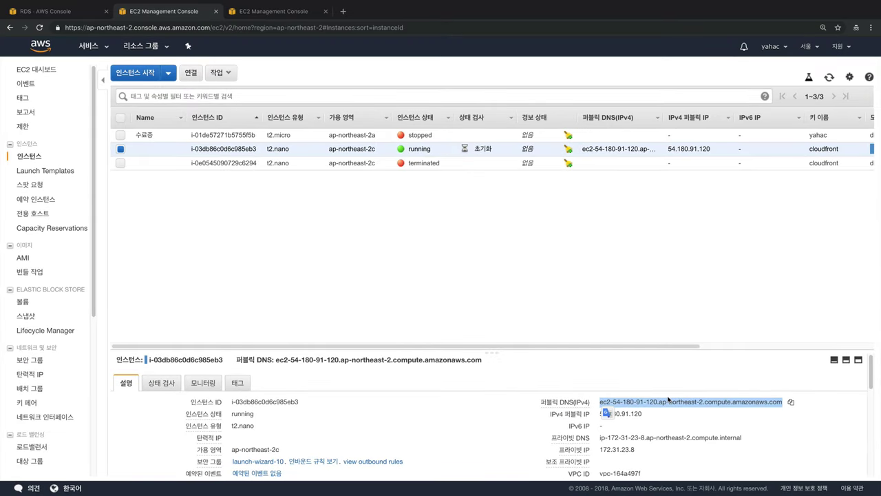
left_click(794, 406)
key("ctrl+Right")
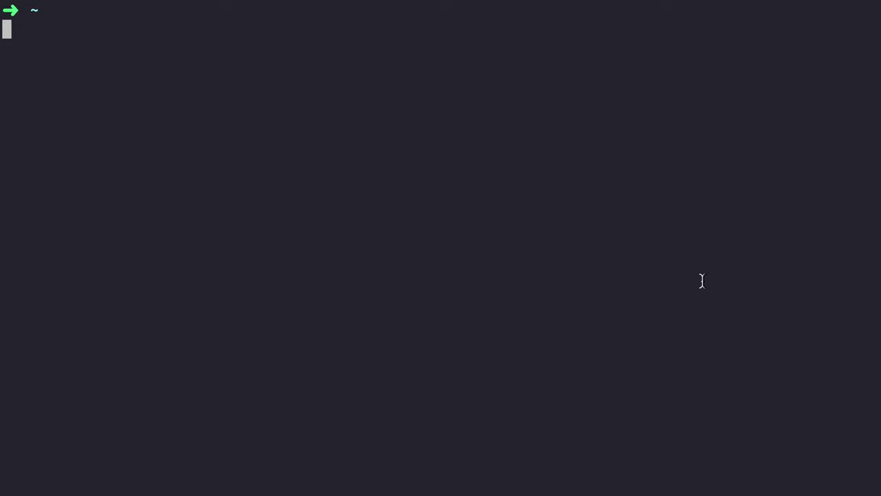
type("SSH")
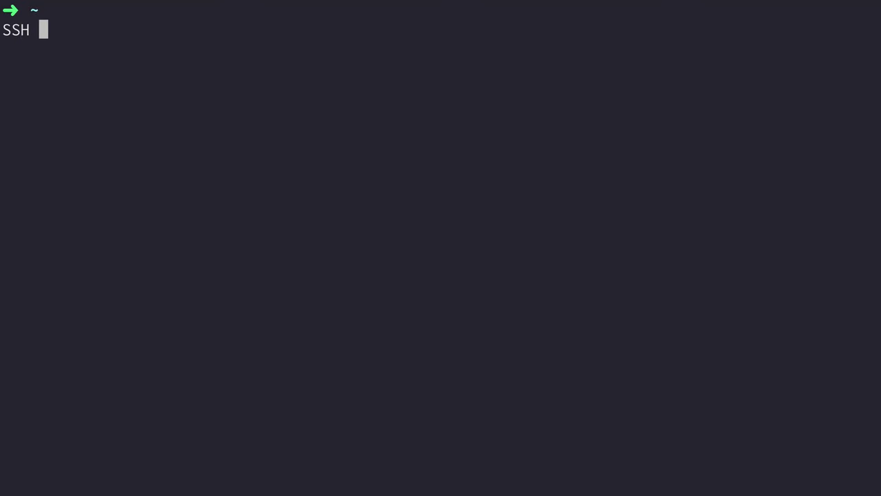
key("BackSpace")
key("BackSpace")
key("BackSpace")
key("BackSpace")
type("ㄴㄴ")
key("BackSpace")
key("BackSpace")
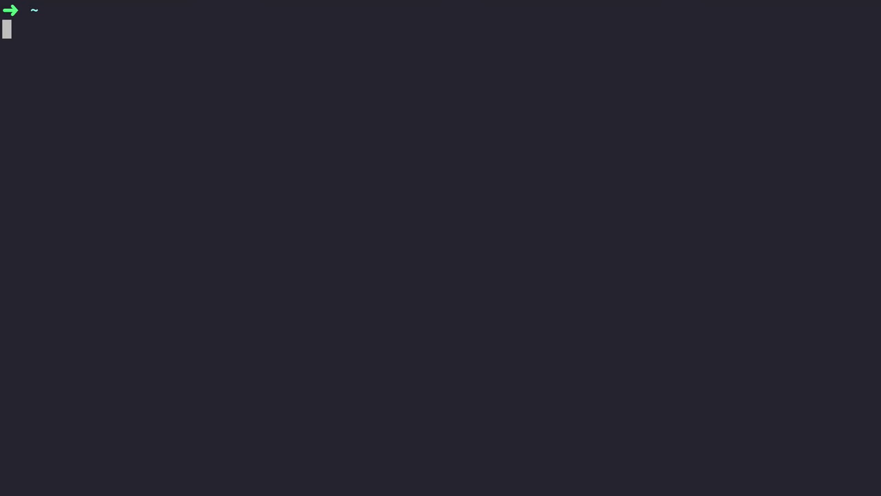
- Connect over SSH as ubuntu to the copied host name using the key ~/Downloads/cloudfront.pem, and accept the host's authenticity
type("ssh")
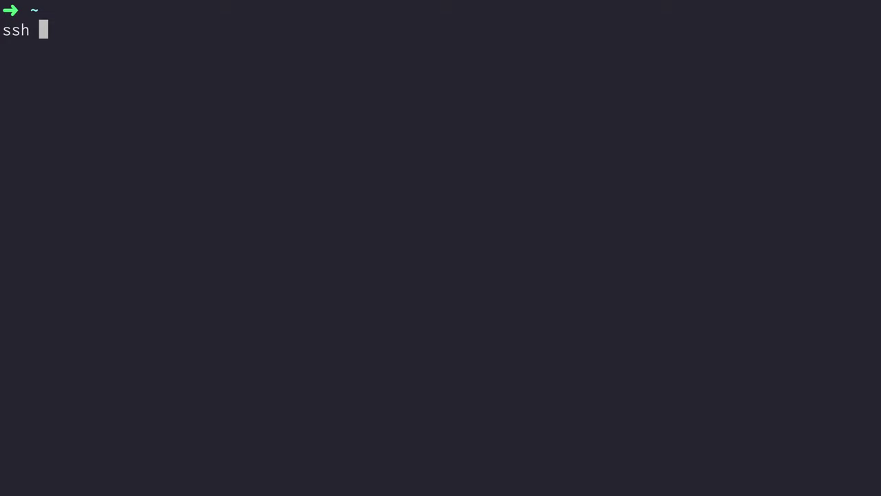
type("ubuntu")
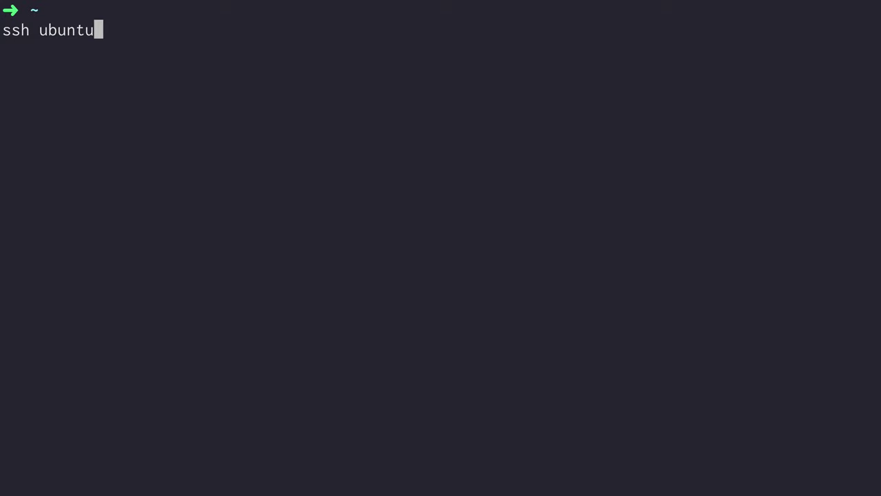
type("@")
key("super+v")
type("-")
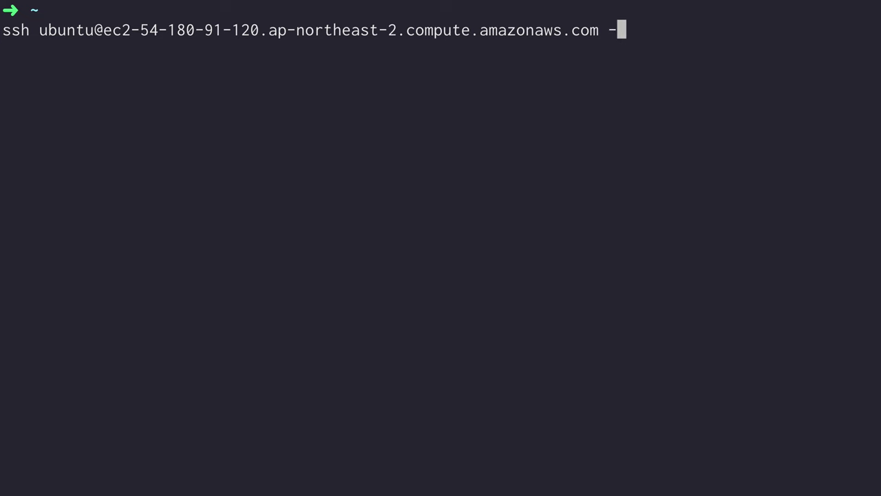
type("i ~/Dow")
key("Tab")
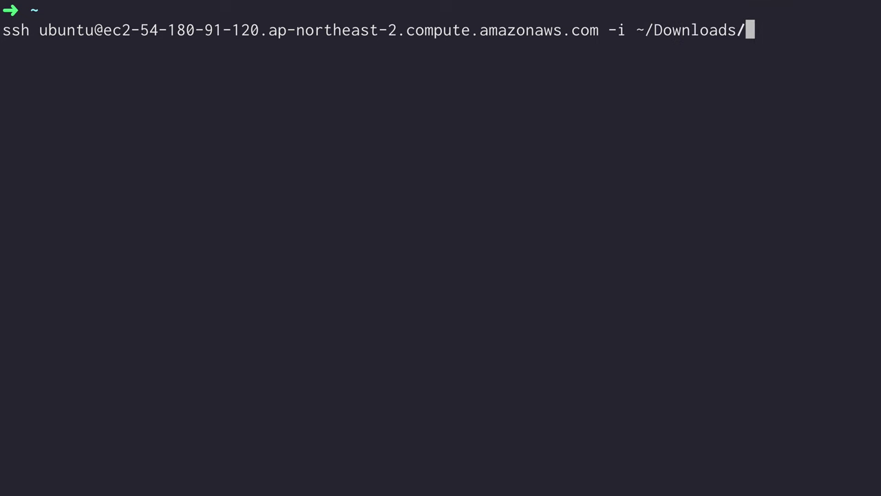
type("cl")
key("Tab")
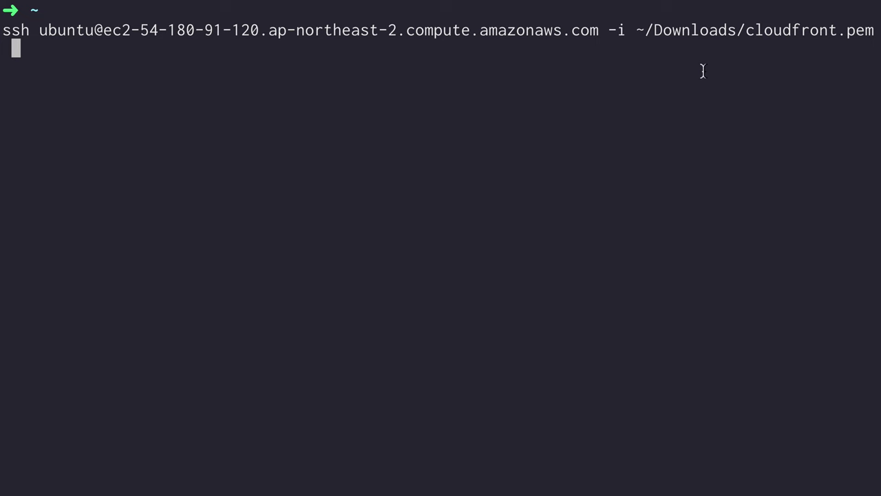
key("Return")
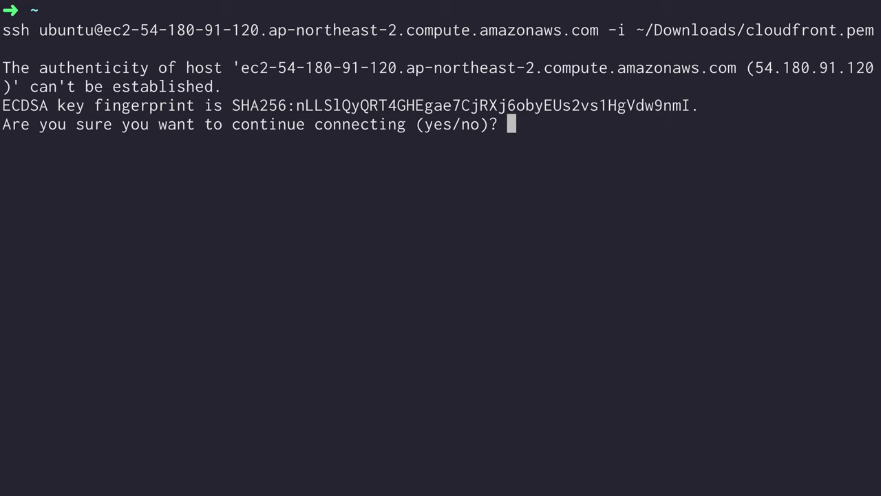
type("yes")
key("Return")
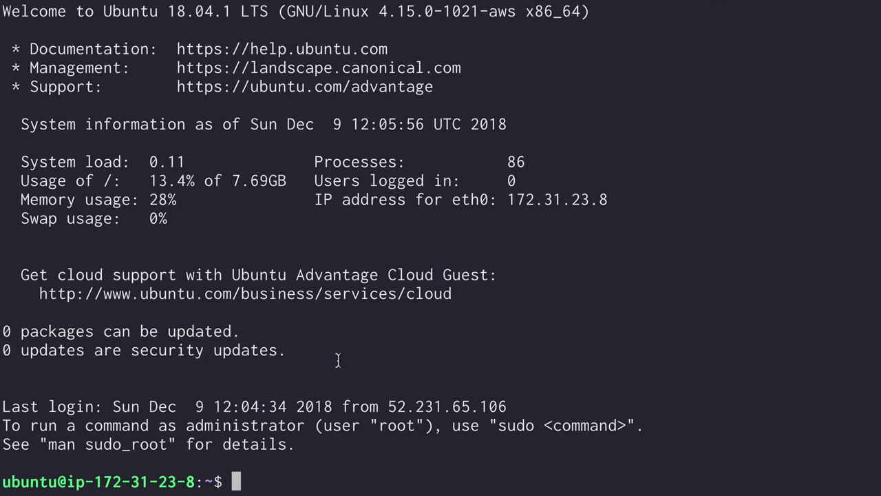
- Clear the remote terminal and run mysql to check whether the client is available
key("ctrl+l")
type("mysql")
key("Return")
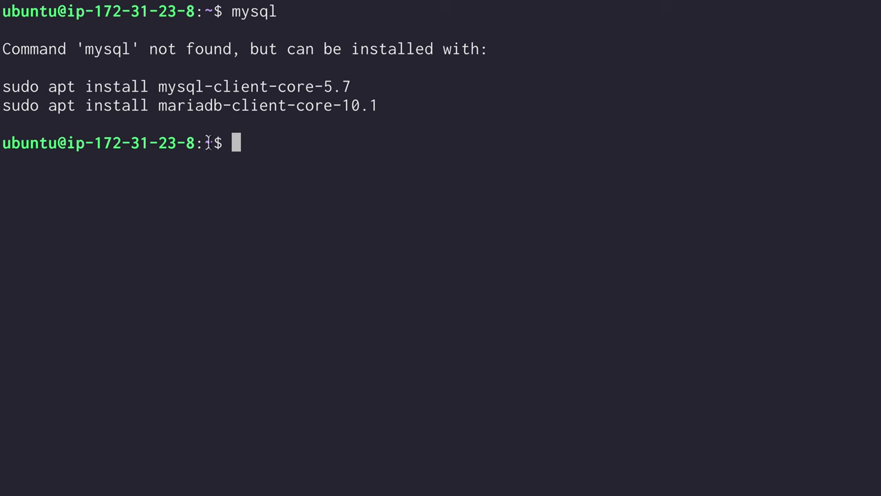
- Update the server's package lists with sudo apt update
type("sudo ap")
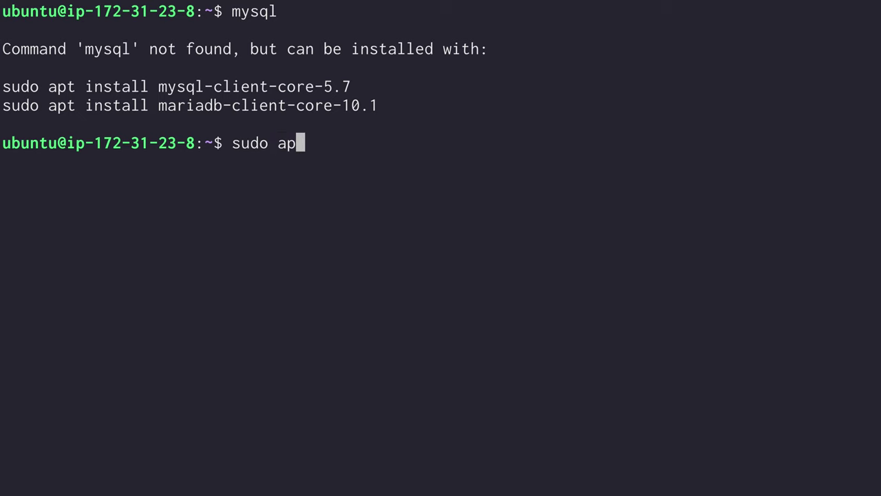
type("t update;")
key("Return")
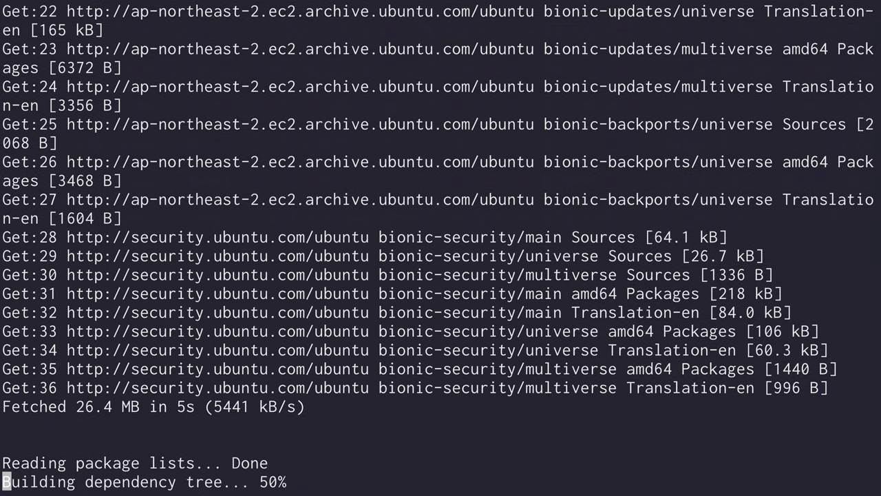
- Install the mysql-client package with sudo apt install and approve the installation
type("sudo ")
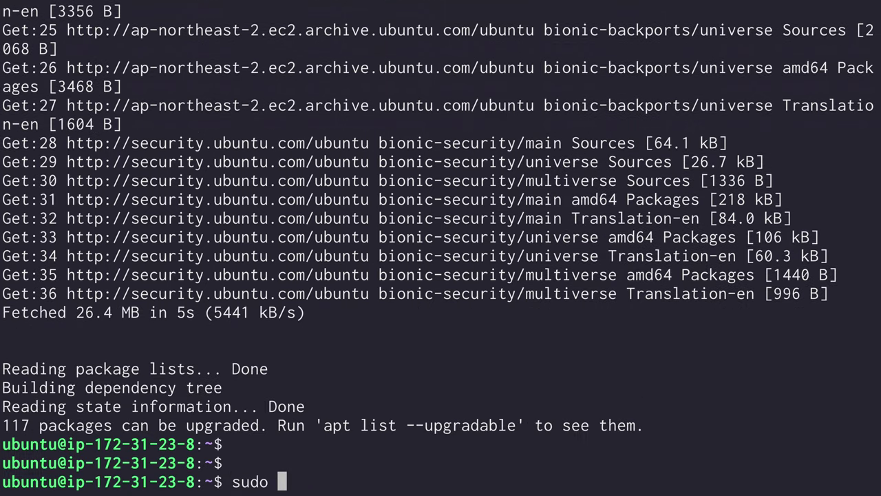
type("apt install mysql")
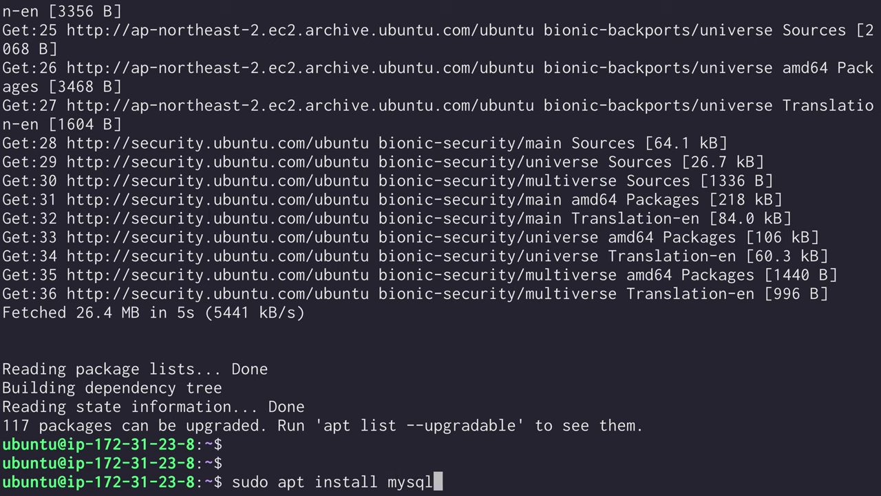
type("-client")
key("Return")
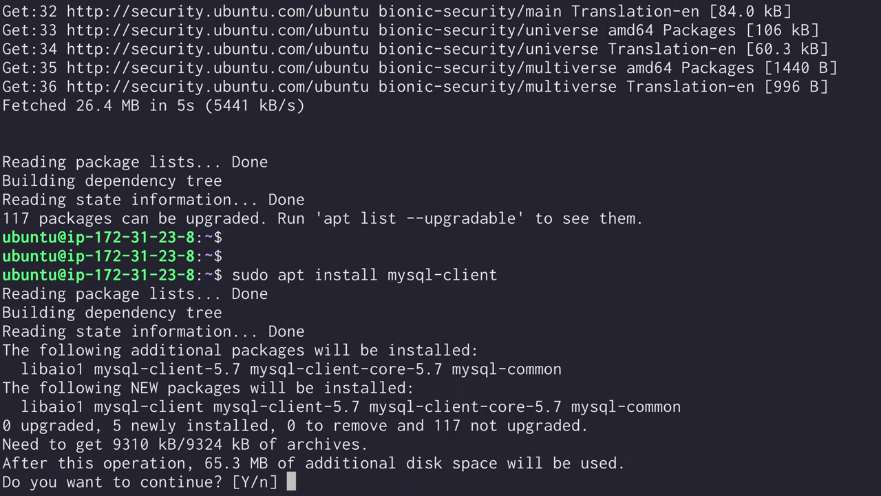
type("Y")
key("Return")
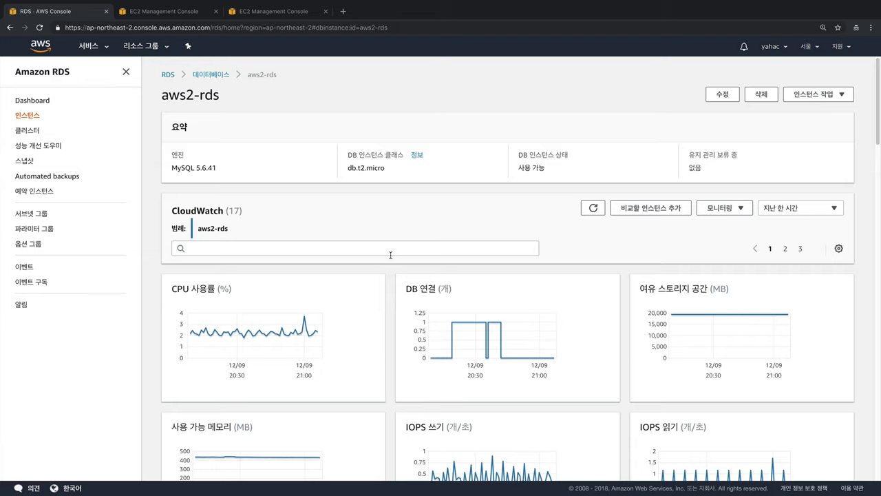
- In the browser's RDS console, copy the aws2-rds database endpoint from its connection details and return to the terminal
scroll(391, 255, "down", 6)
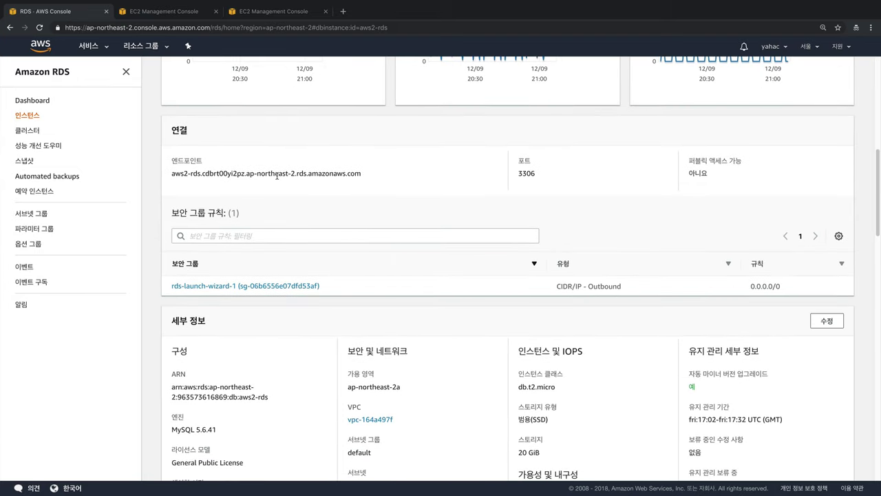
triple_click(183, 173)
key("ctrl+c")
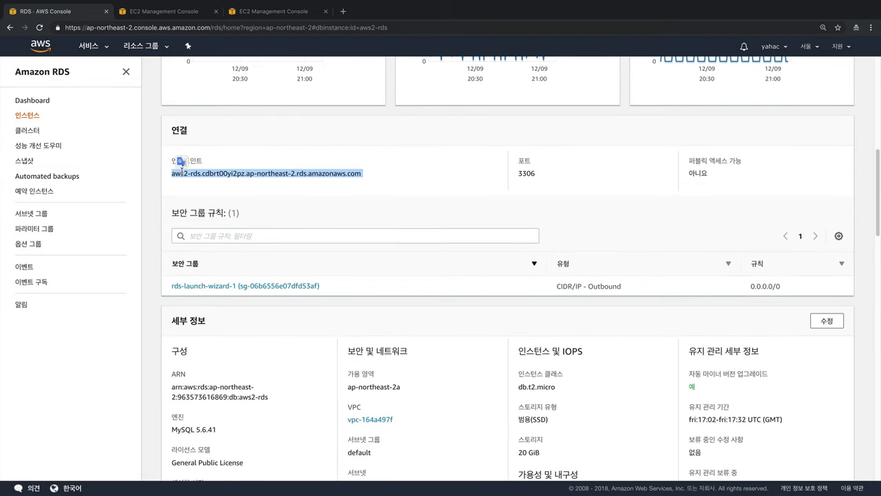
scroll(182, 171, "down", 4)
scroll(181, 170, "down", 2)
scroll(537, 213, "up", 9)
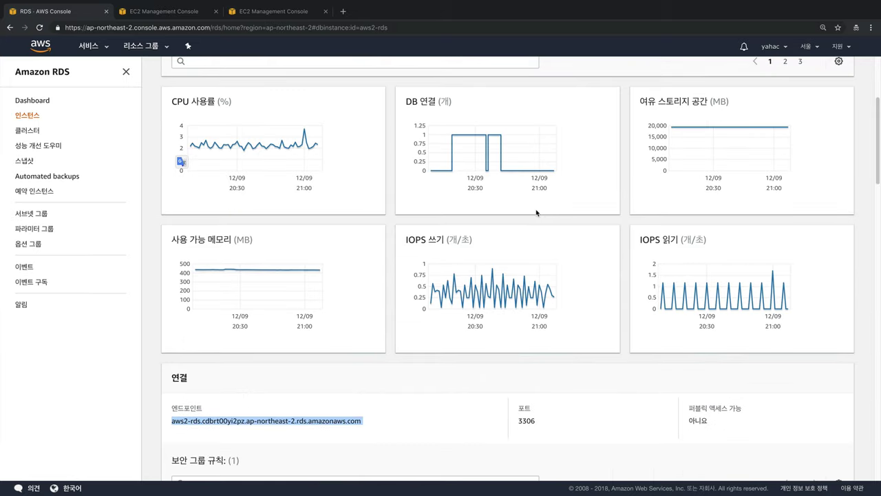
key("ctrl+Right")
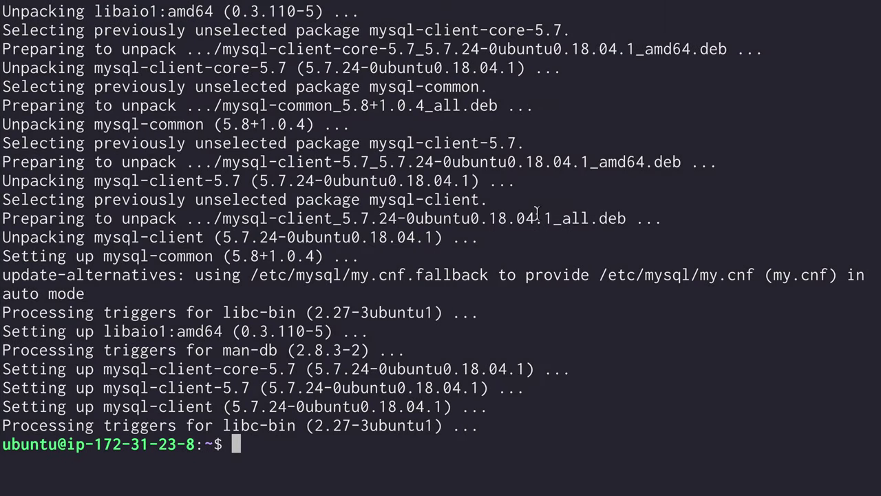
- Clear the terminal and run mysql with the copied RDS endpoint as host, user egoing and a password prompt
type("clear")
key("Return")
type("mysql -u")
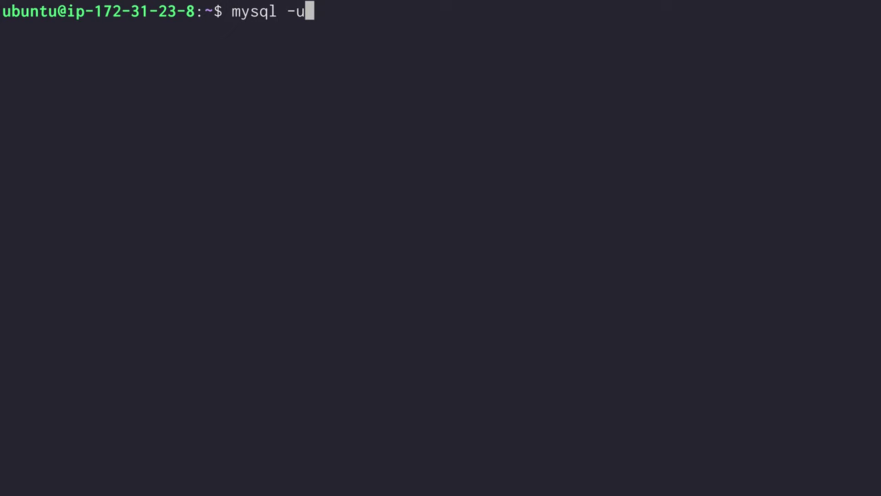
key("BackSpace")
type("h")
key("ctrl+shift+v")
key("Return")
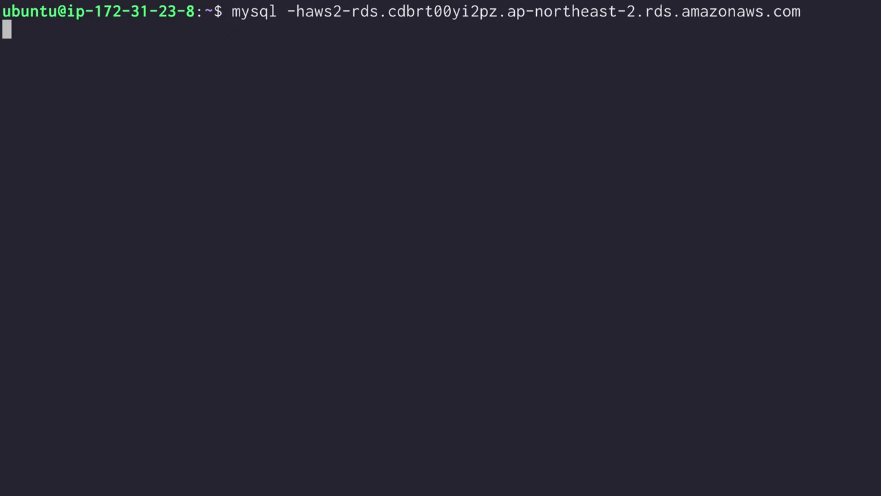
type("-uegoing -p")
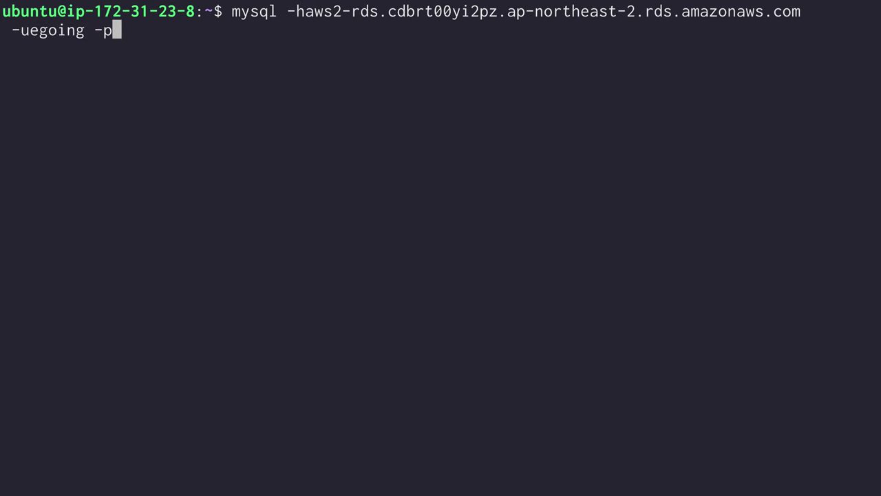
key("Return")
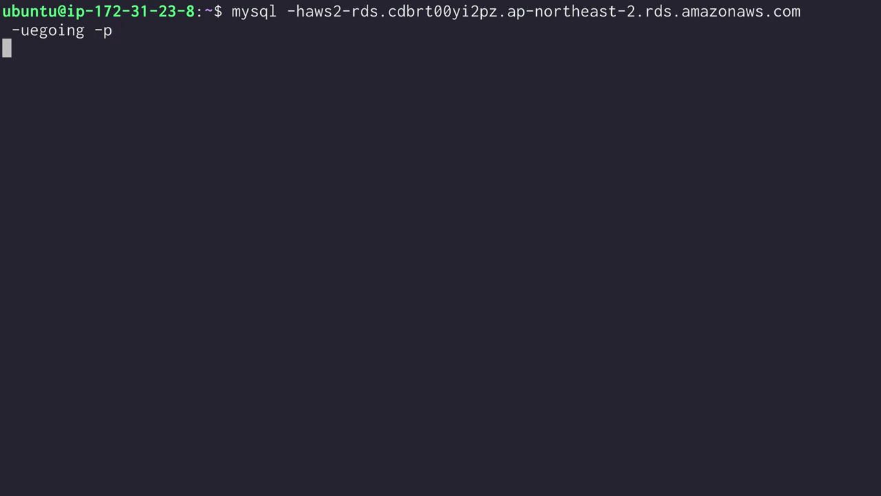